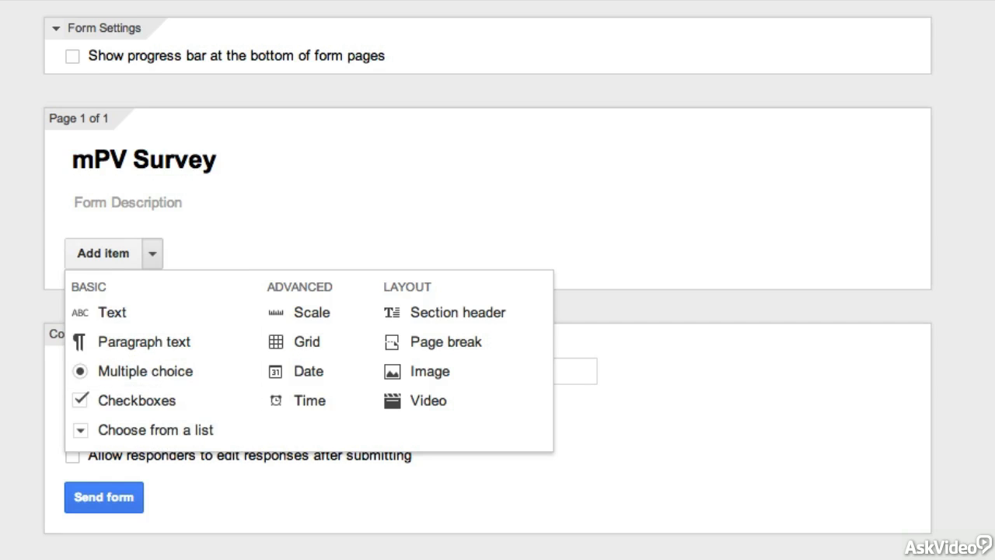
pyautogui.click(252, 328)
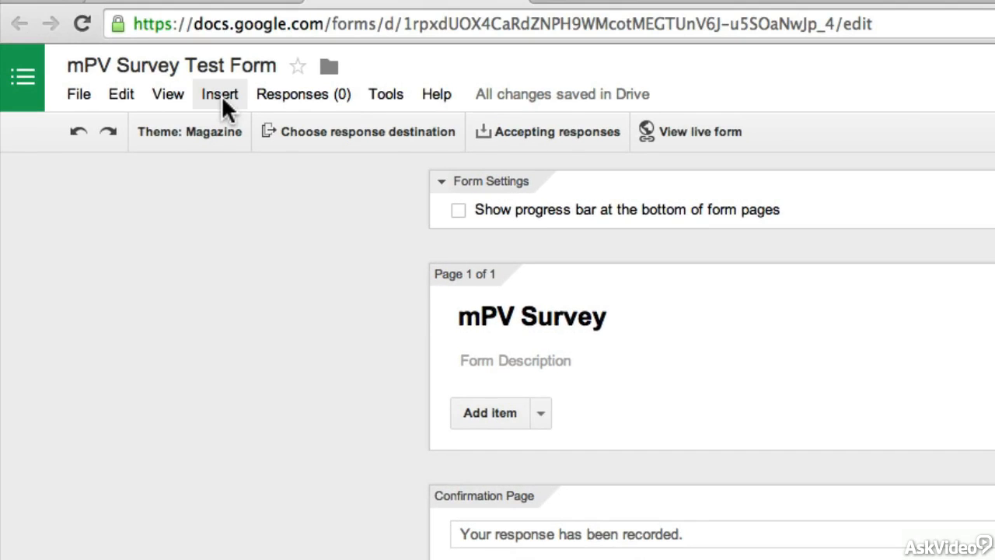
pyautogui.click(222, 95)
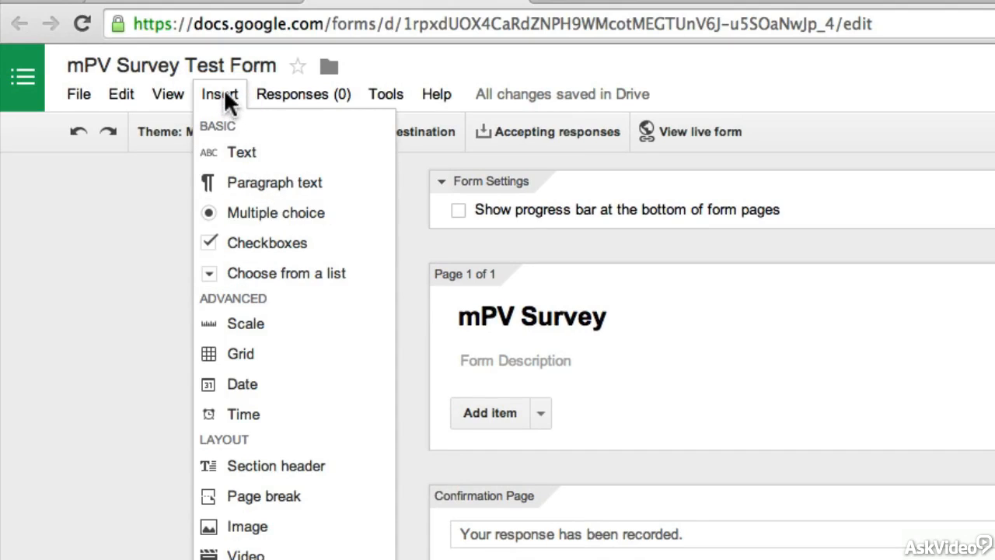
pyautogui.click(224, 90)
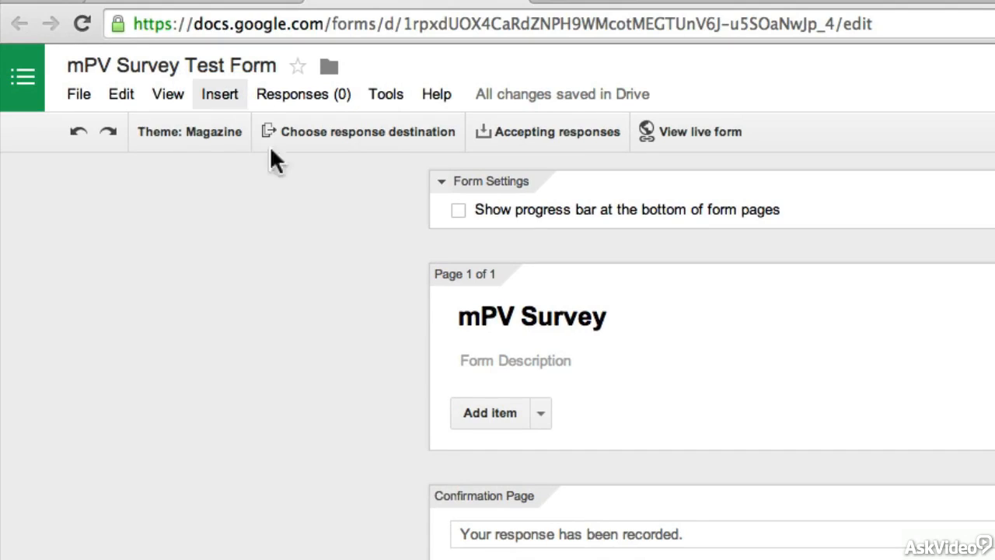
# Add a text question to the form with the title "Enter Your Name"
pyautogui.click(541, 412)
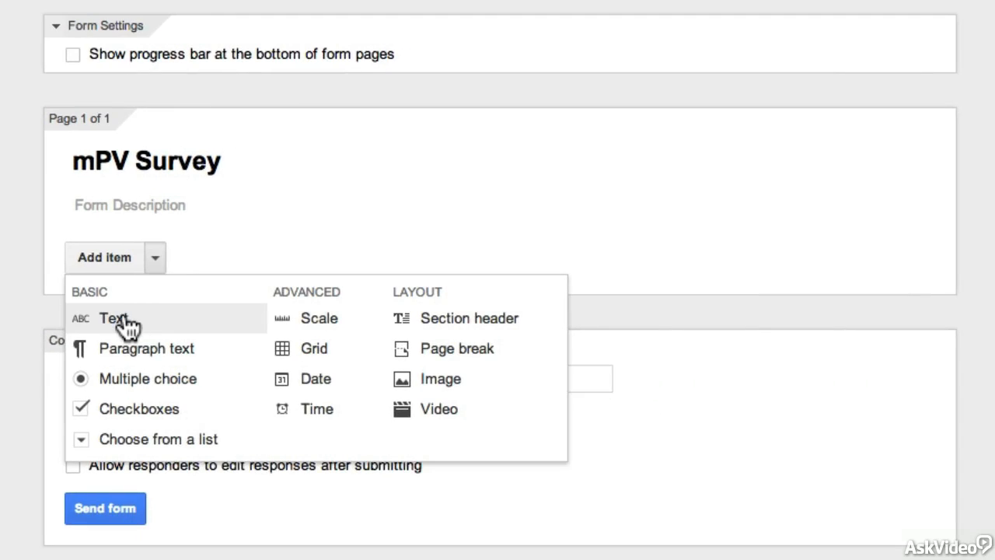
pyautogui.click(124, 320)
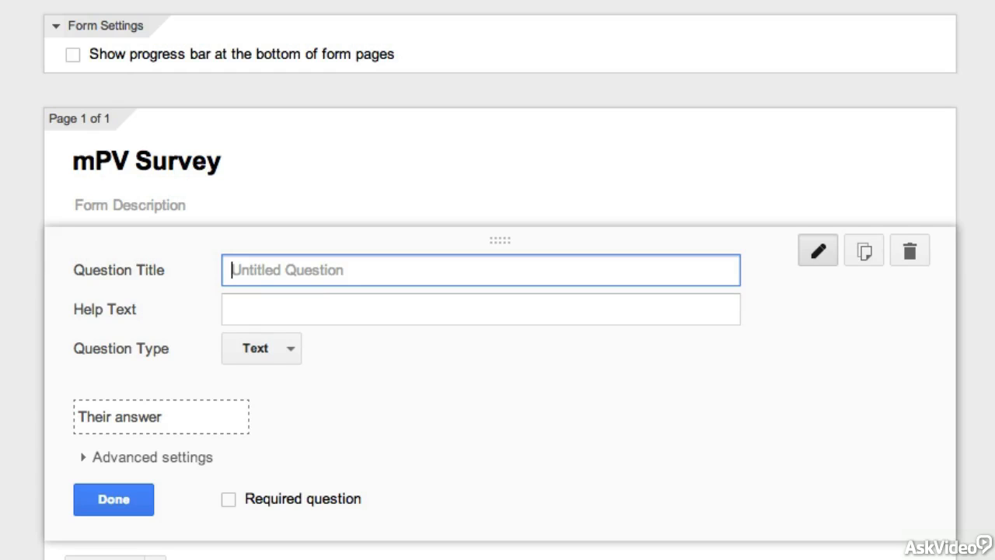
pyautogui.write('Enter Your Name')
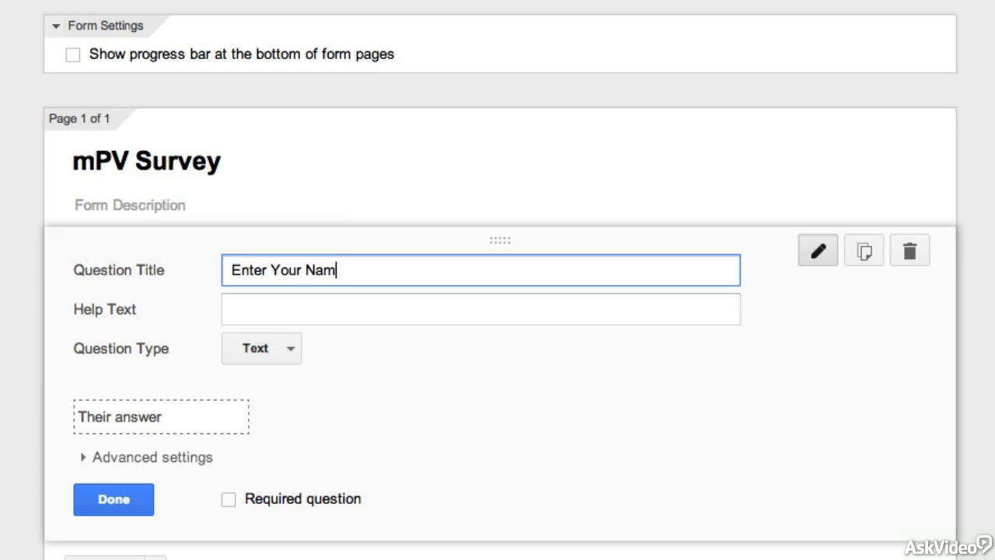
pyautogui.press('Tab')
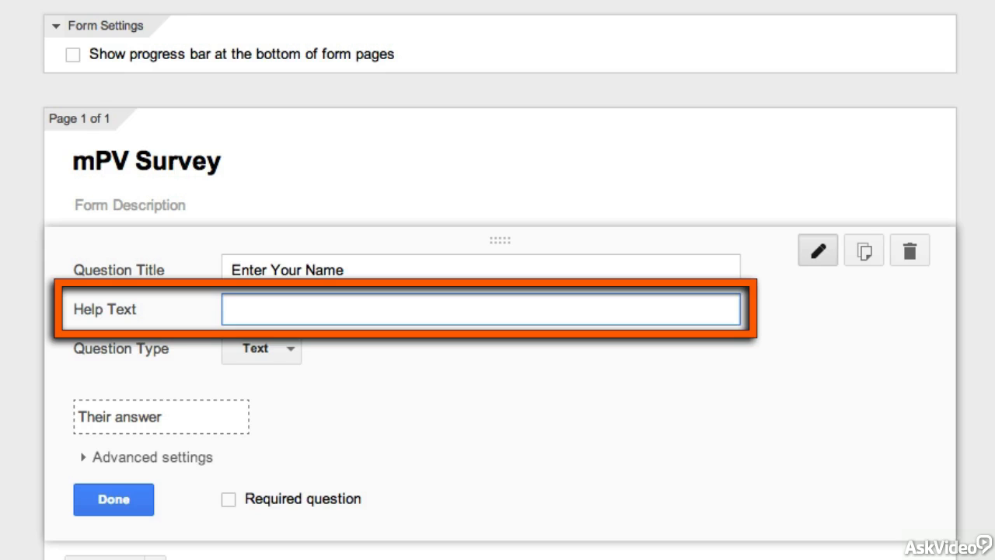
# Set the name question's help text to "(please enter first AND last name)" and finish editing the question
pyautogui.write('(please enter first and')
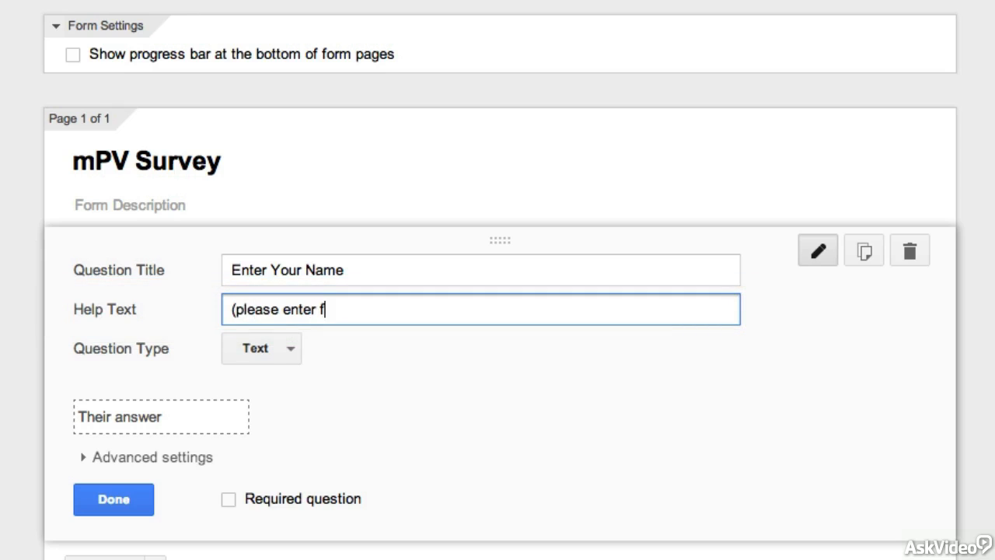
pyautogui.press('BackSpace')
pyautogui.press('BackSpace')
pyautogui.press('BackSpace')
pyautogui.write('AND last name)')
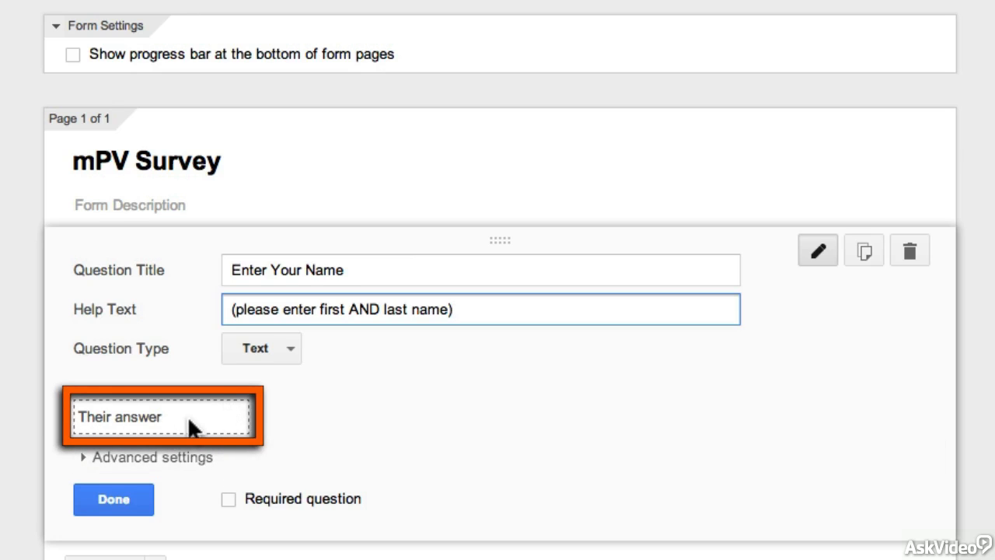
pyautogui.click(130, 498)
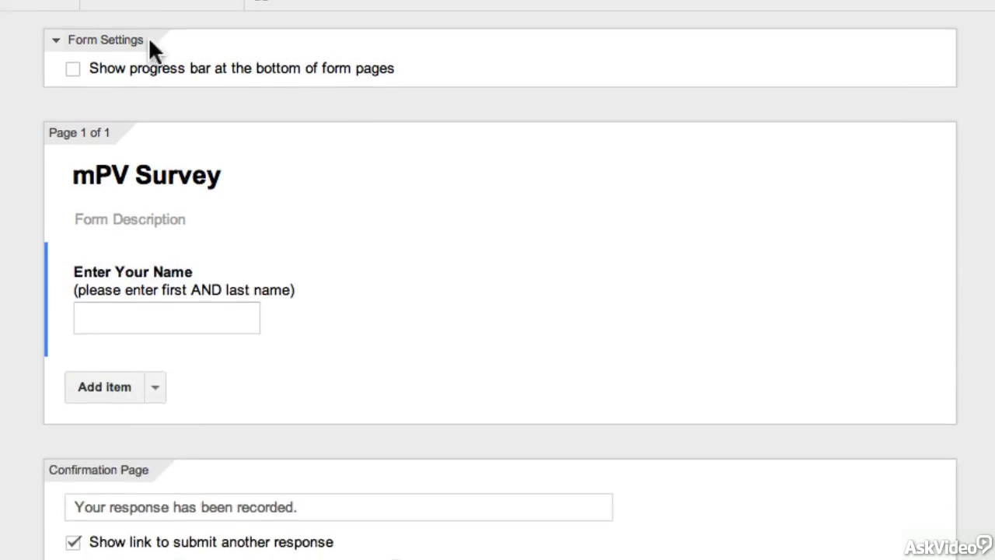
# View the live form and examine the name question with its answer field
pyautogui.scroll(1, 149, 40)
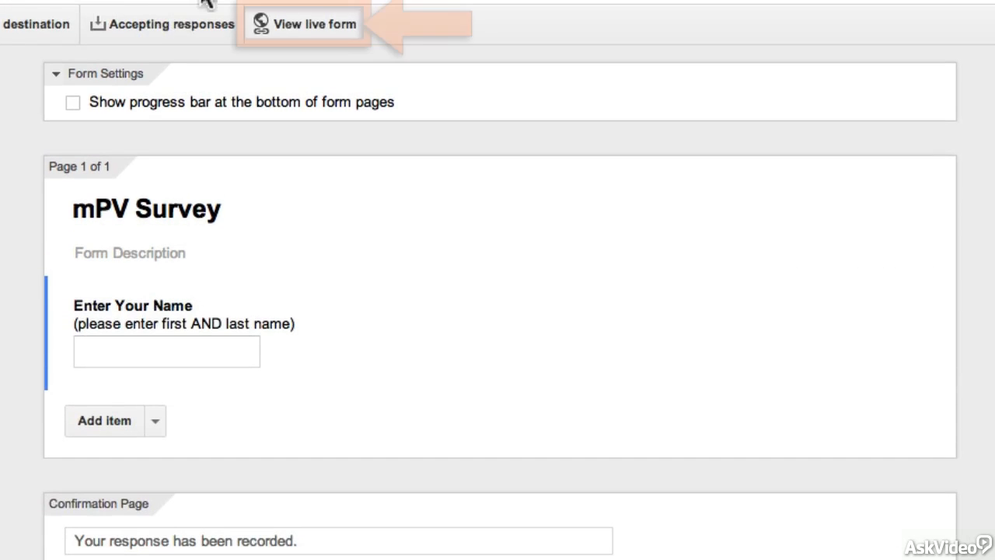
pyautogui.click(304, 38)
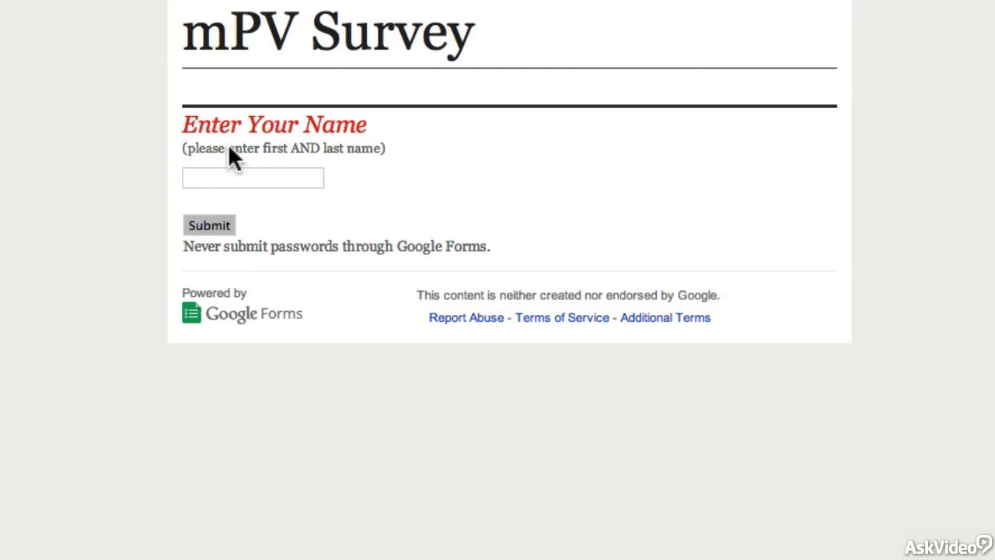
pyautogui.click(241, 175)
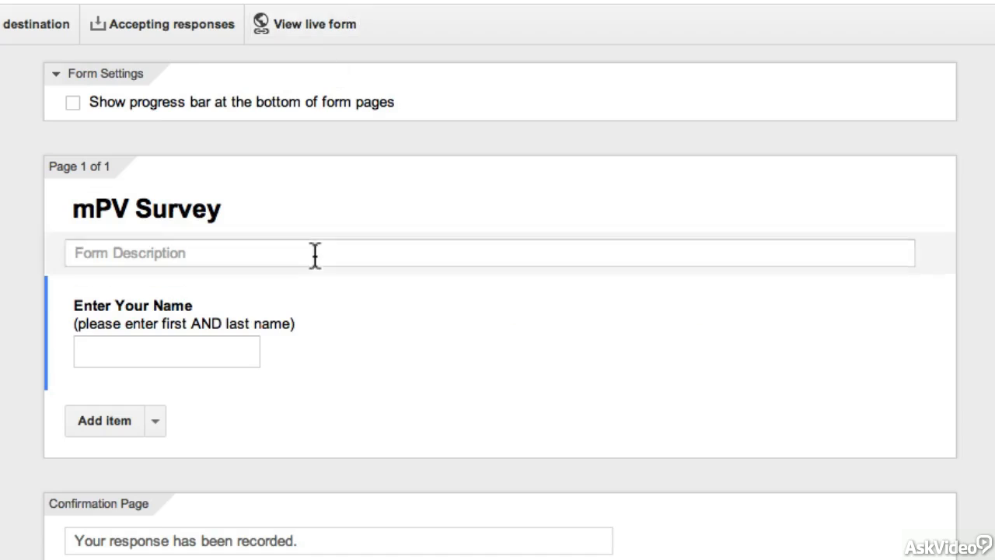
# Add a paragraph text question titled "What is your quest?" below the name question, leaving its help text empty
pyautogui.scroll(-2, 217, 283)
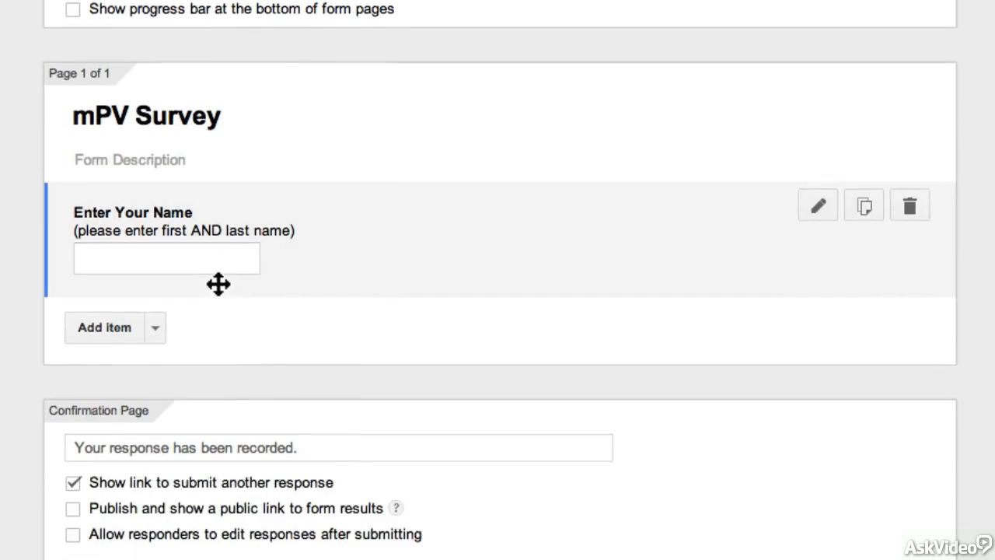
pyautogui.click(155, 272)
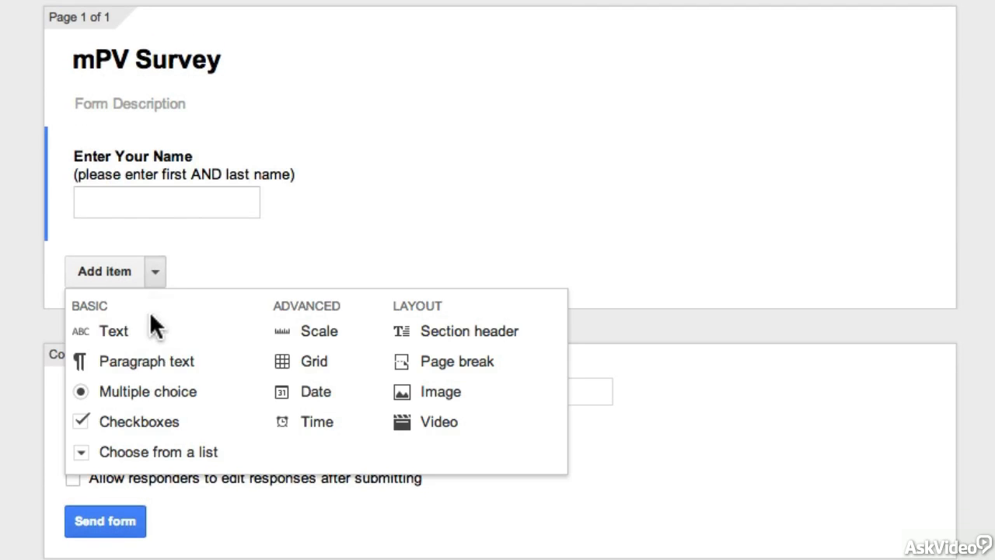
pyautogui.click(148, 362)
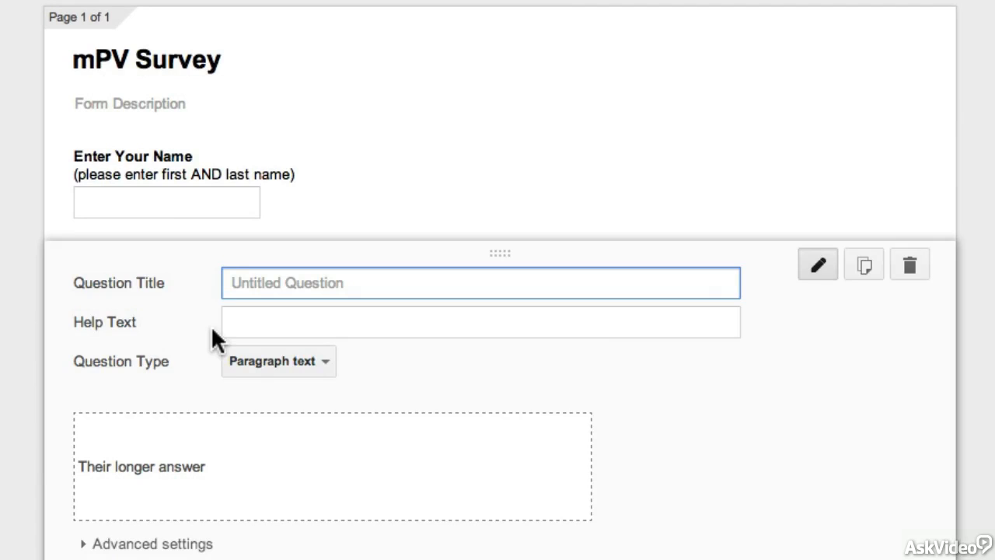
pyautogui.write('What is your quest?')
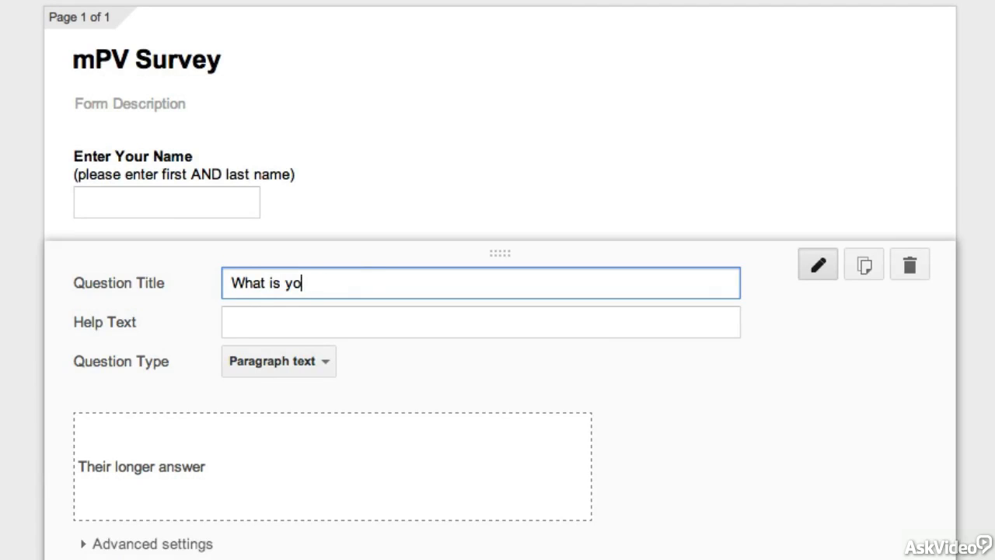
pyautogui.click(294, 329)
pyautogui.scroll(-5, 298, 338)
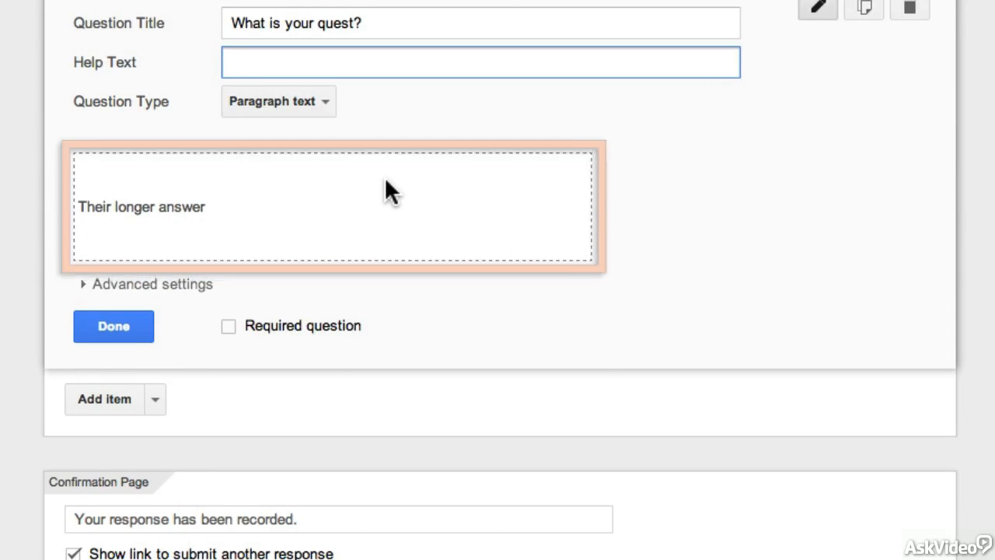
# Make the "Enter Your Name" question required, and reopen the "What is your quest?" question for editing
pyautogui.scroll(3, 385, 177)
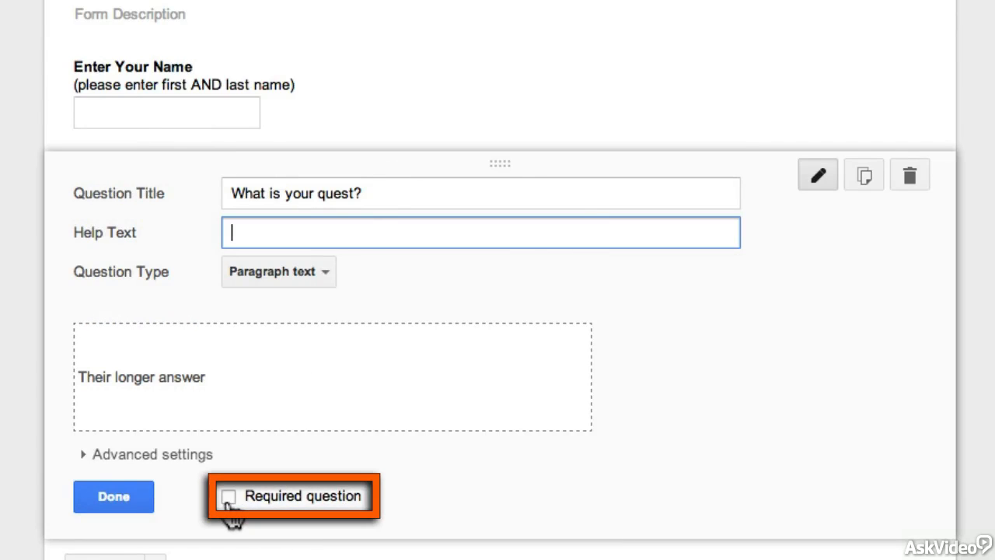
pyautogui.click(311, 109)
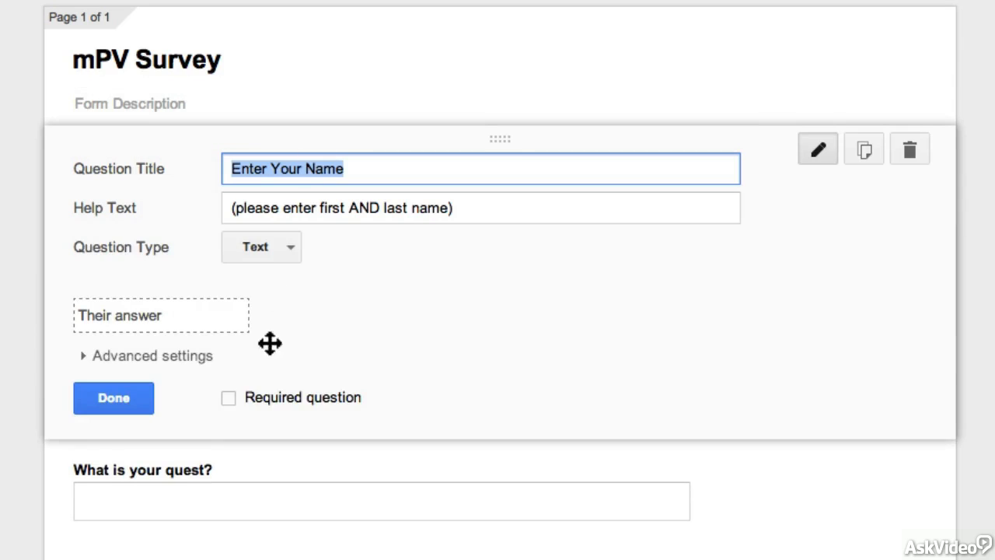
pyautogui.click(229, 399)
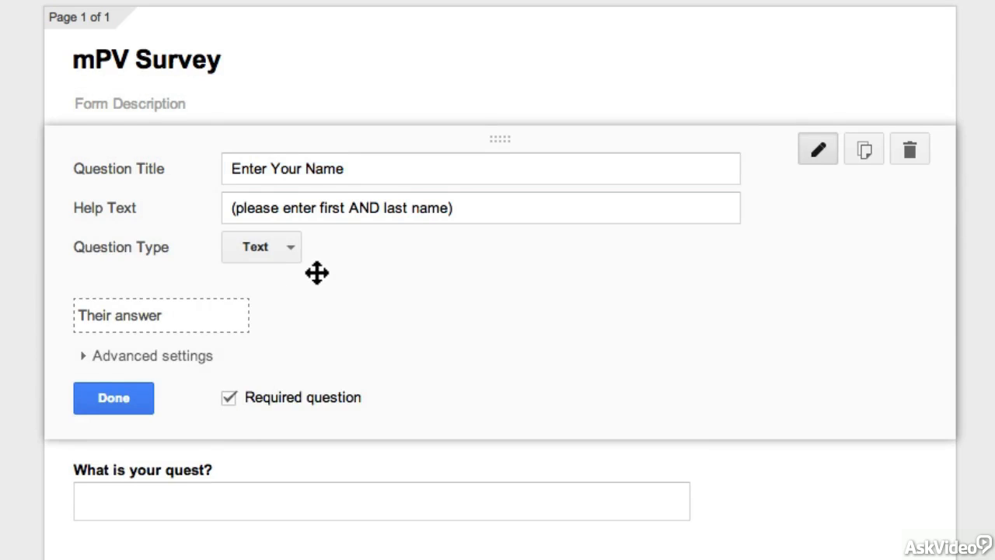
pyautogui.scroll(-3, 317, 272)
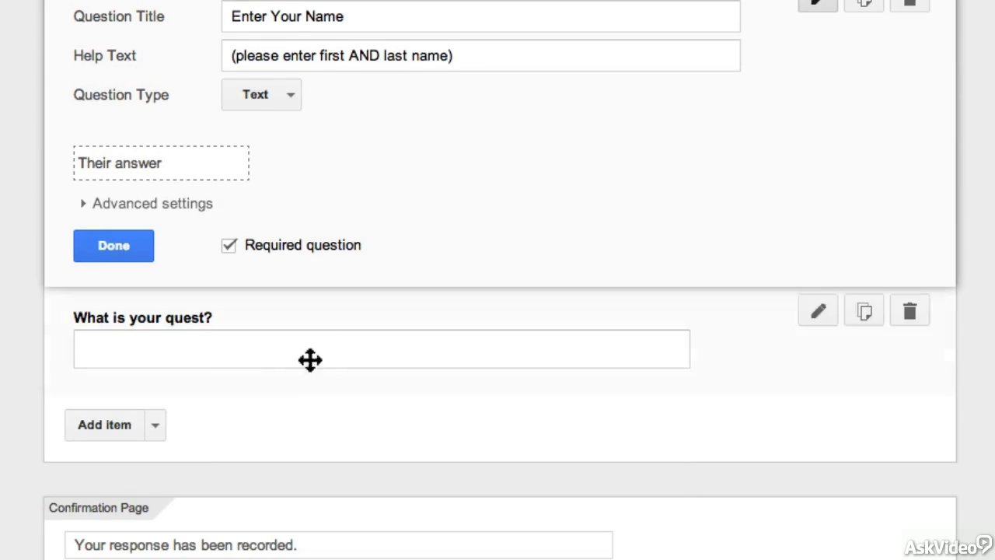
pyautogui.click(244, 344)
pyautogui.scroll(-5, 90, 344)
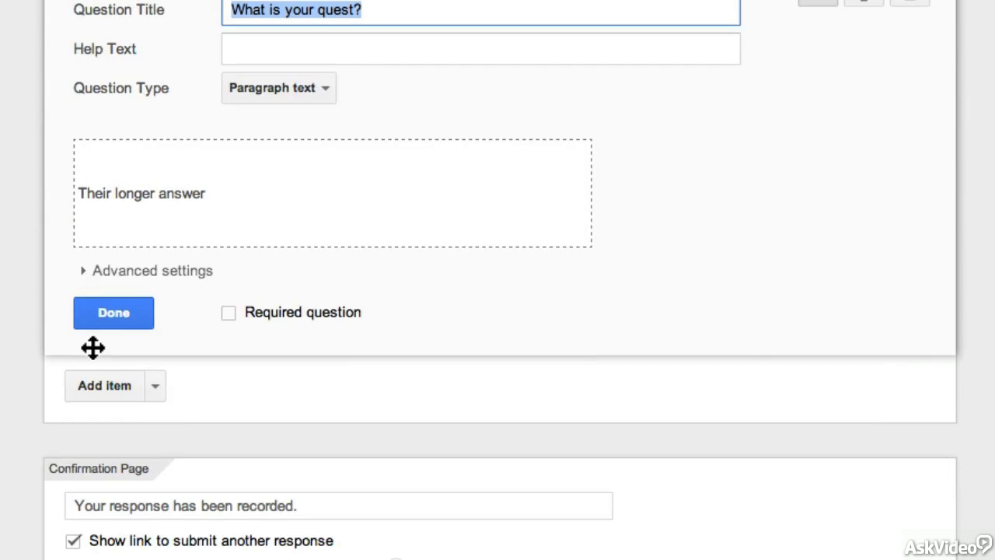
# Add a multiple choice question titled "What is your favorite color?" below the quest question
pyautogui.click(154, 386)
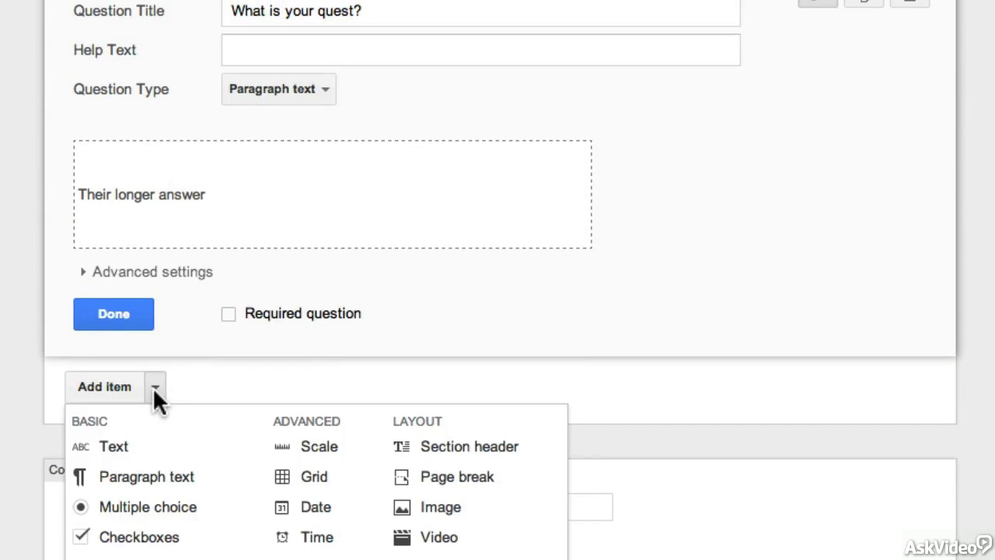
pyautogui.click(138, 509)
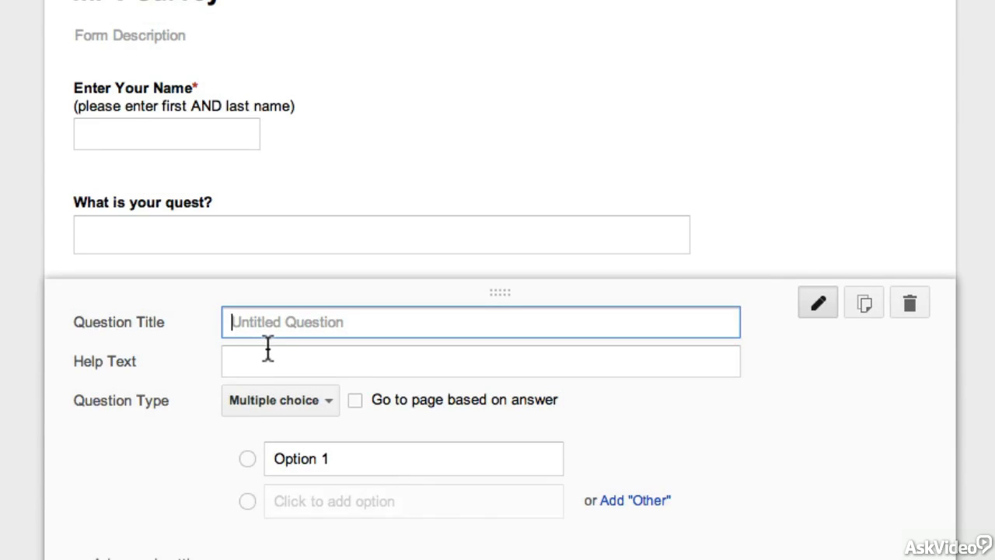
pyautogui.write('What is your fo')
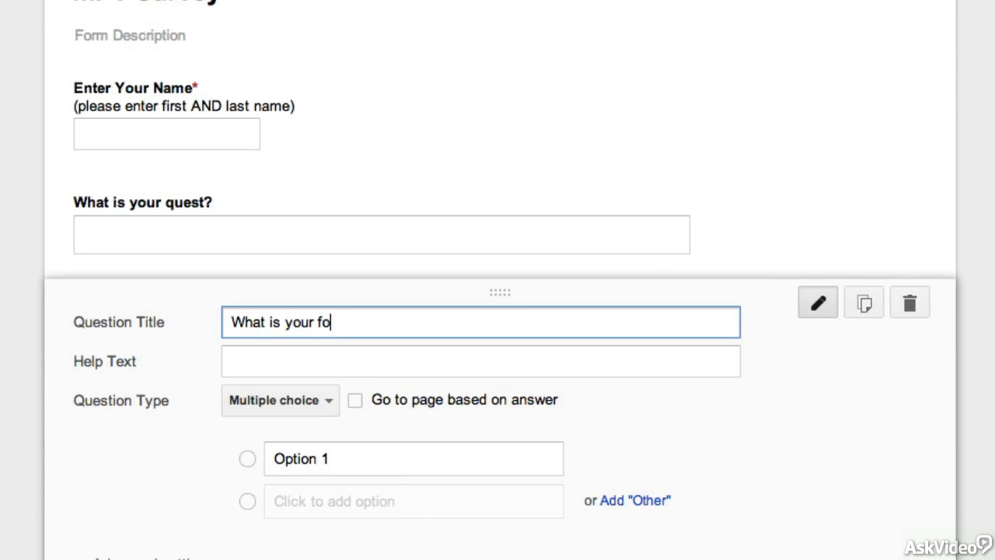
pyautogui.press('BackSpace')
pyautogui.write('avorite co')
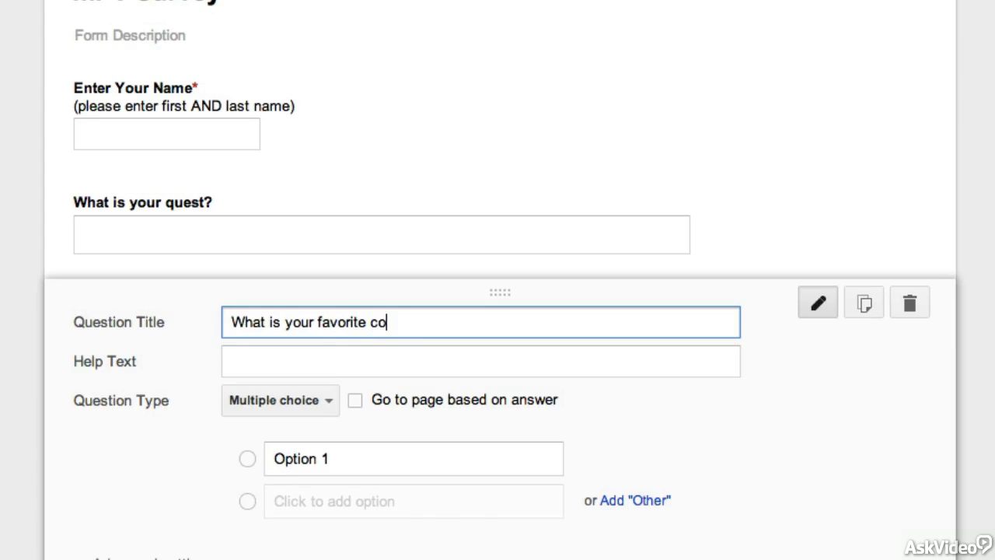
pyautogui.write('lor?')
# Give the favorite color question the options Red, Blue and Yellow, and finish editing it
pyautogui.click(335, 459)
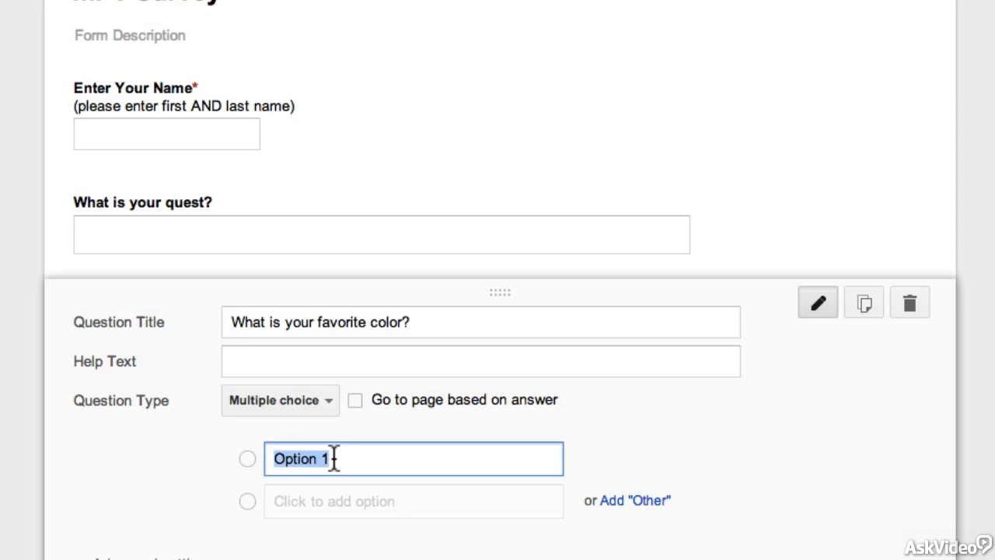
pyautogui.write('Red')
pyautogui.click(322, 501)
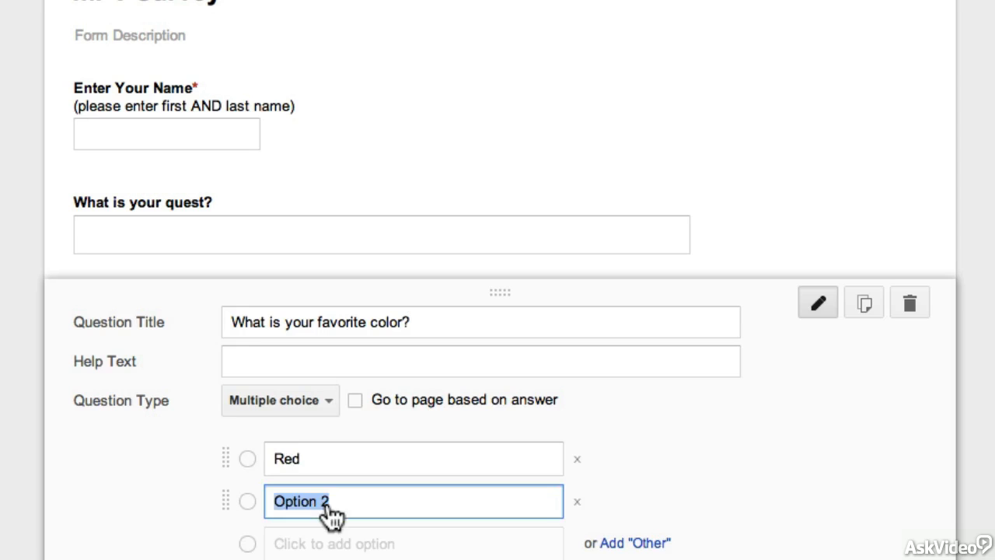
pyautogui.write('Blue')
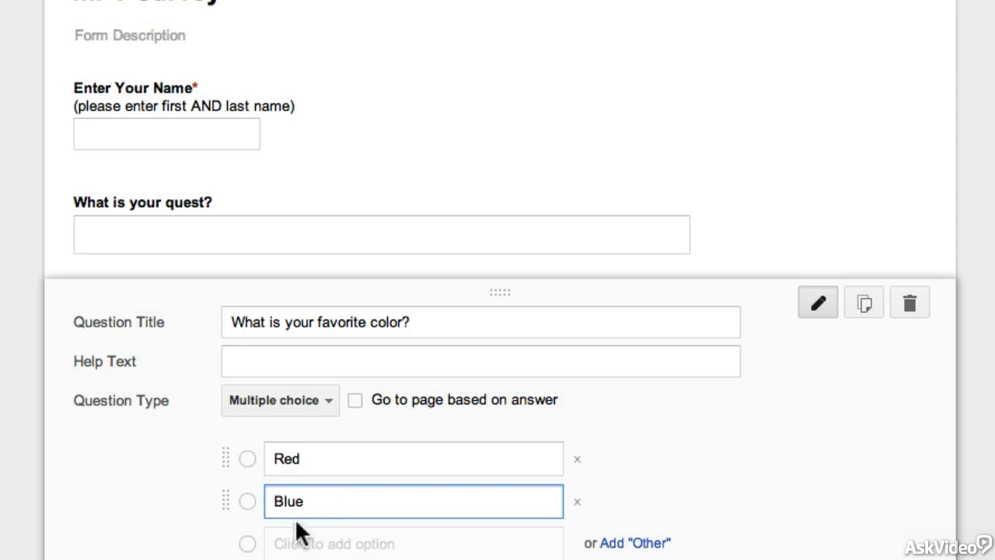
pyautogui.click(315, 544)
pyautogui.write('Yellow')
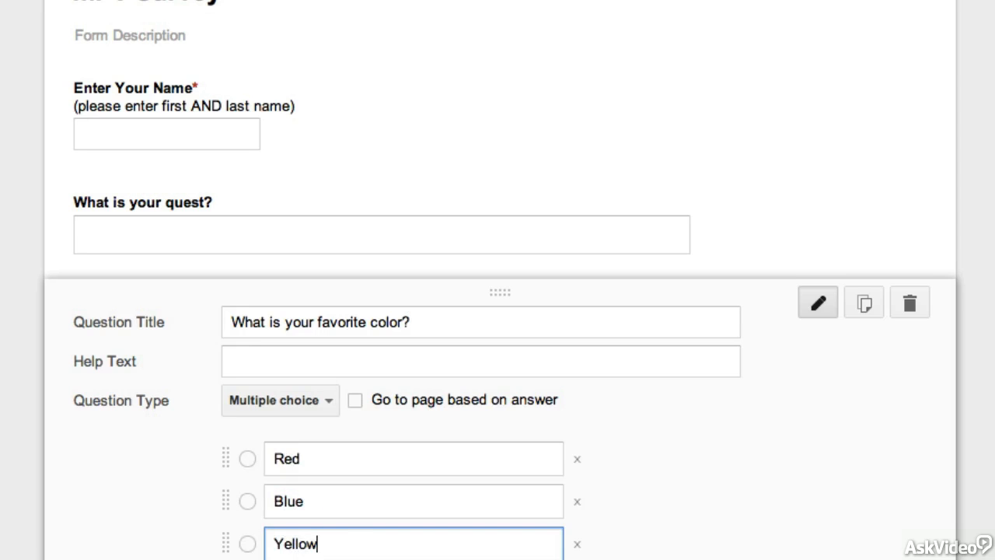
pyautogui.scroll(-3, 128, 539)
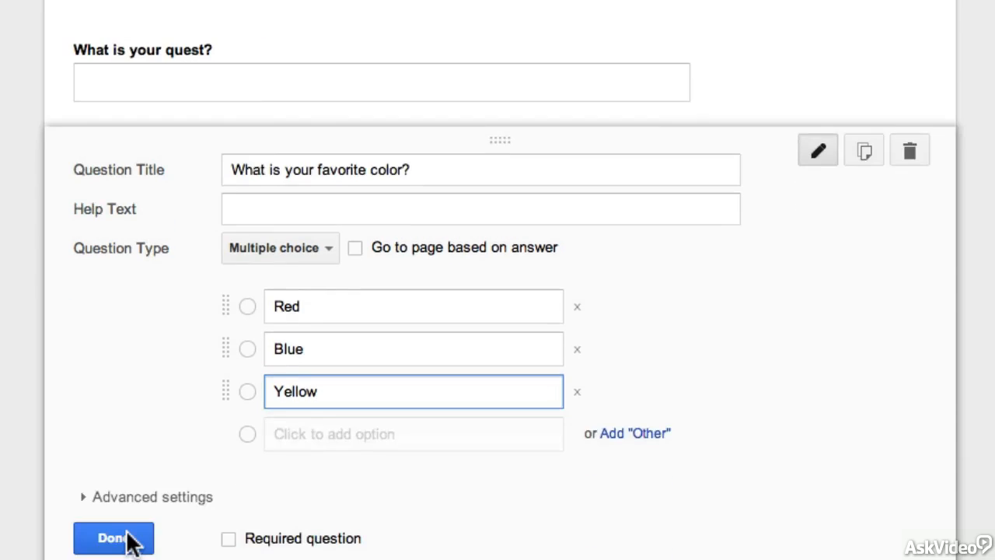
pyautogui.click(124, 541)
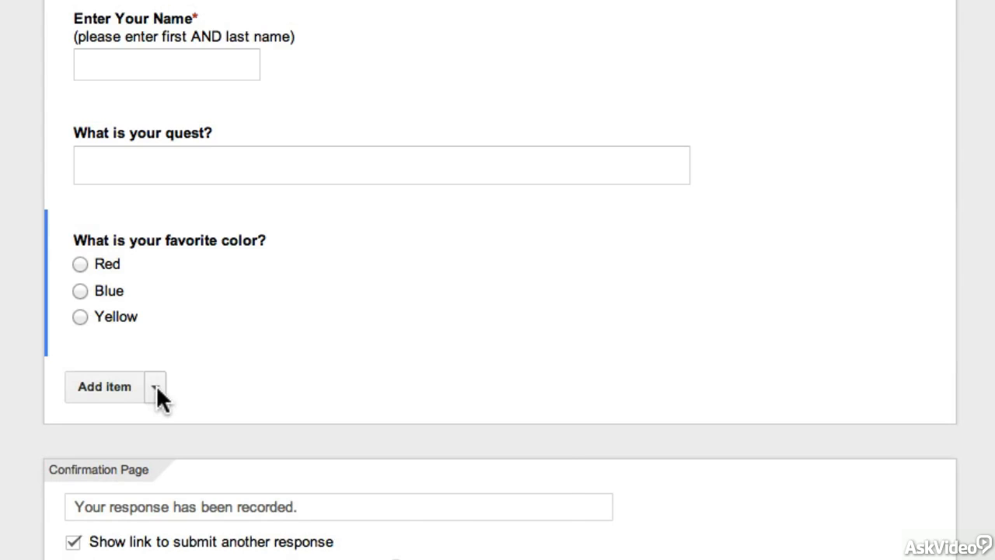
# Add a checkboxes question titled "What is your favorite place to visit?" below the favorite color question
pyautogui.click(157, 386)
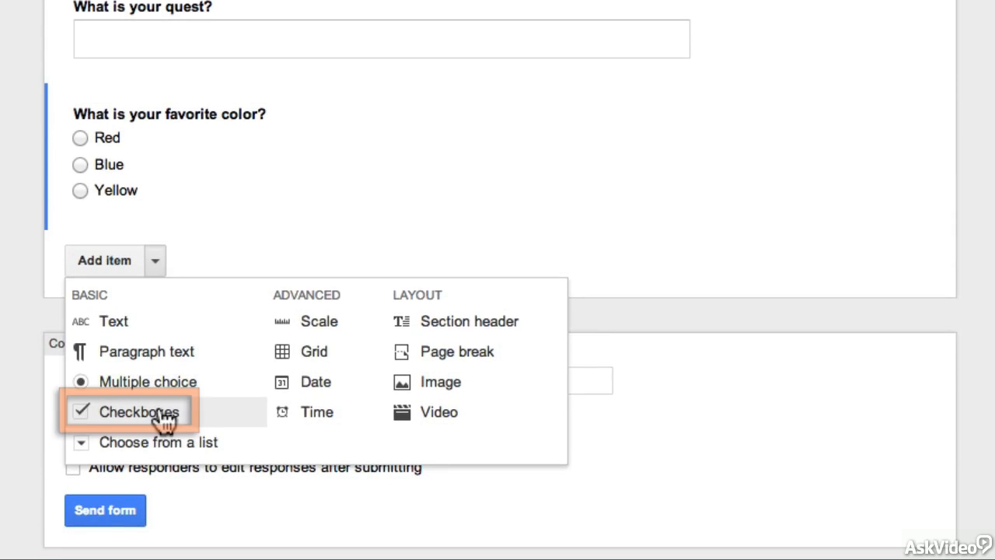
pyautogui.click(160, 415)
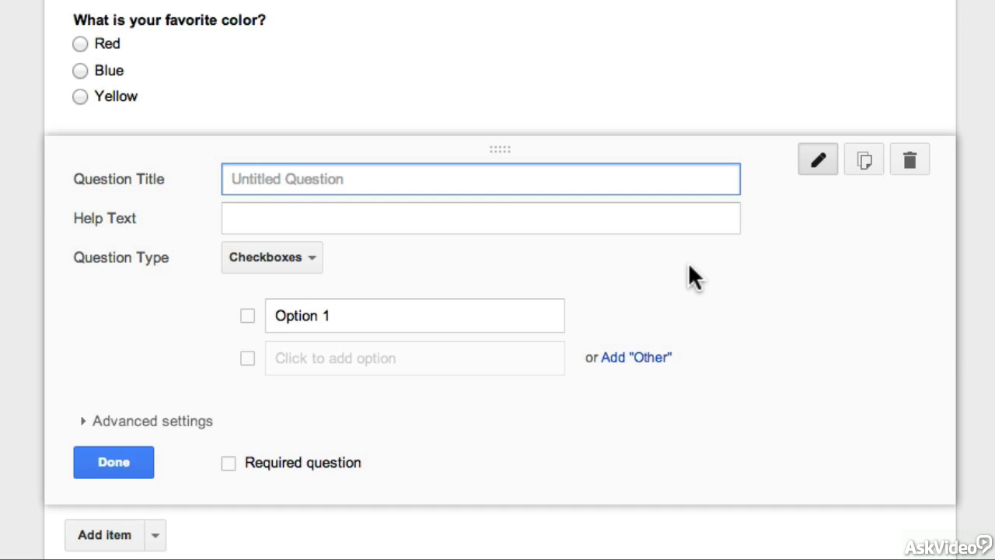
pyautogui.write('What is your favorite place to v')
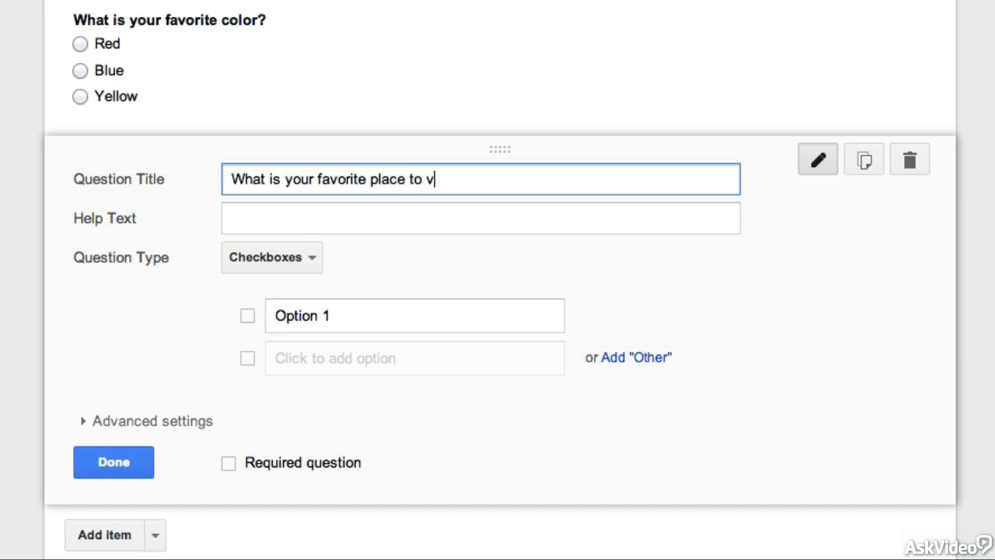
pyautogui.write('isit?')
# Give the favorite place question the options Disney World, Universal Studios and Sea World, leave its help text empty, and finish editing it
pyautogui.click(394, 316)
pyautogui.write('Disne')
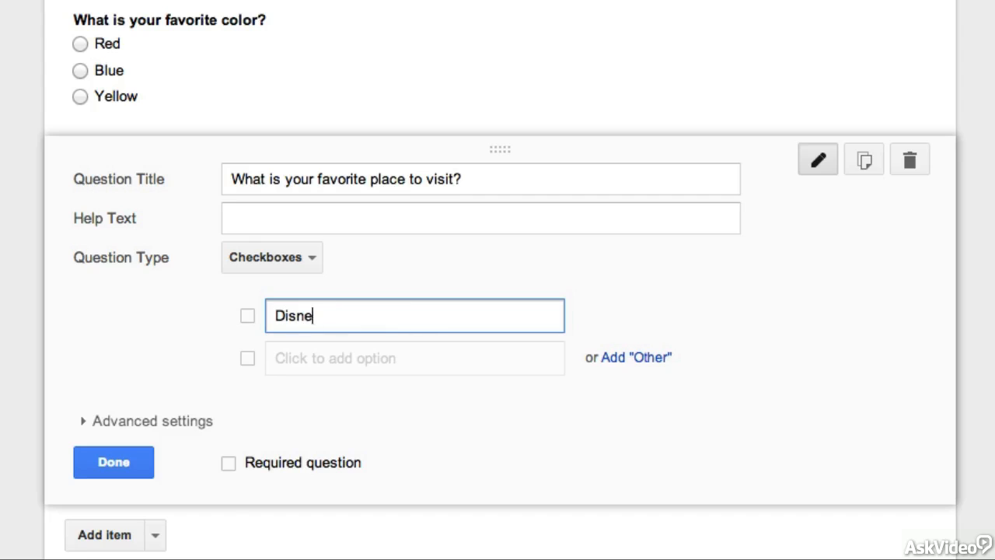
pyautogui.write('y World')
pyautogui.press('Tab')
pyautogui.write('Universal Studios')
pyautogui.press('Tab')
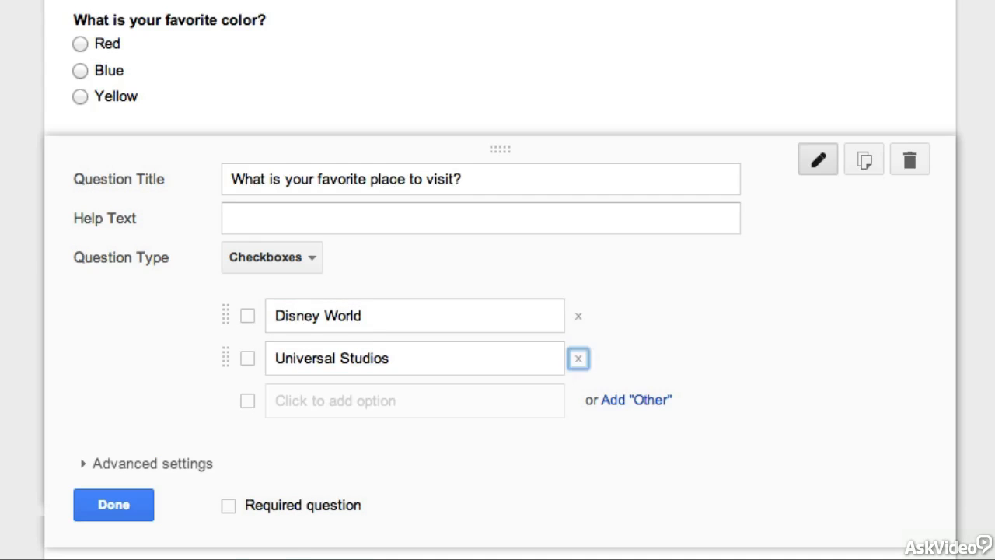
pyautogui.press('Tab')
pyautogui.write('Sea World')
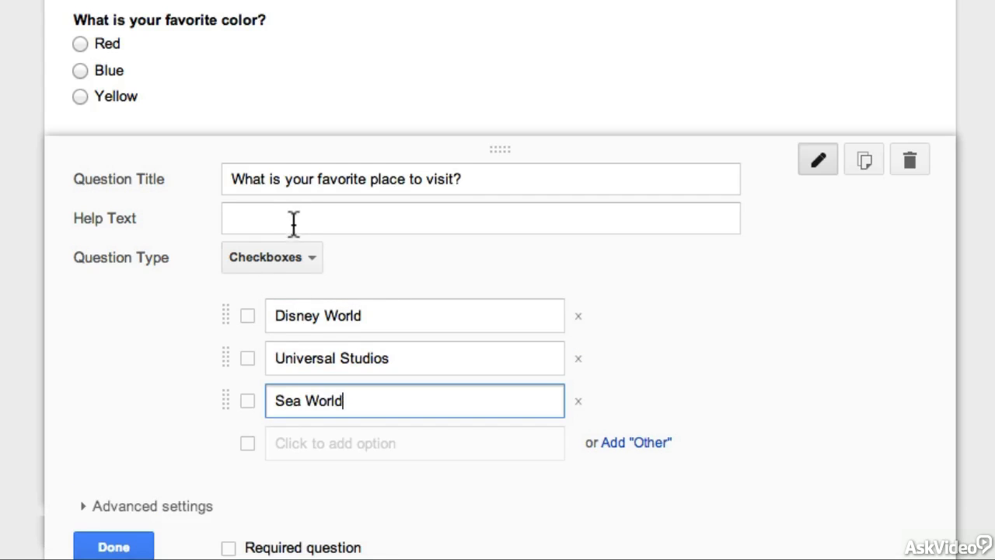
pyautogui.click(293, 223)
pyautogui.scroll(-2, 135, 264)
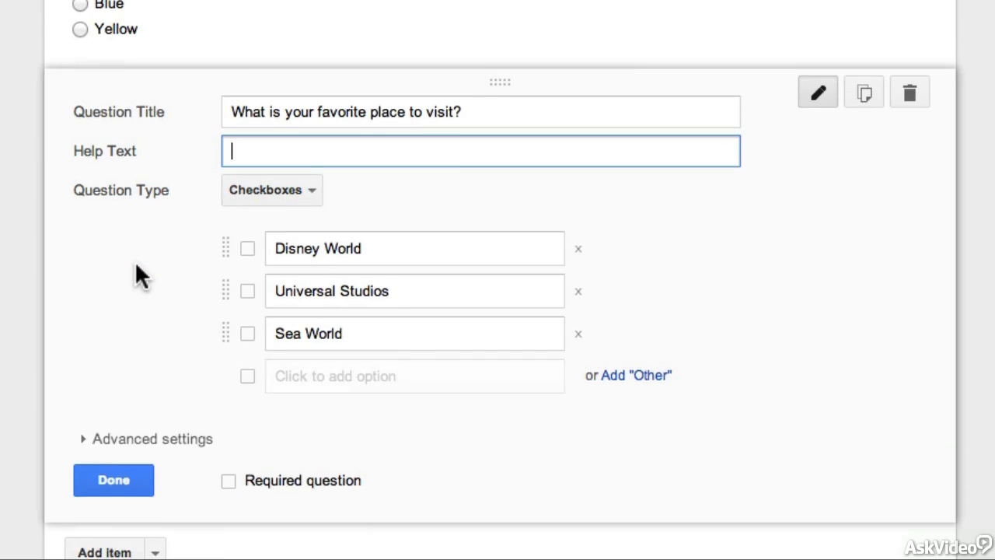
pyautogui.scroll(-1, 137, 264)
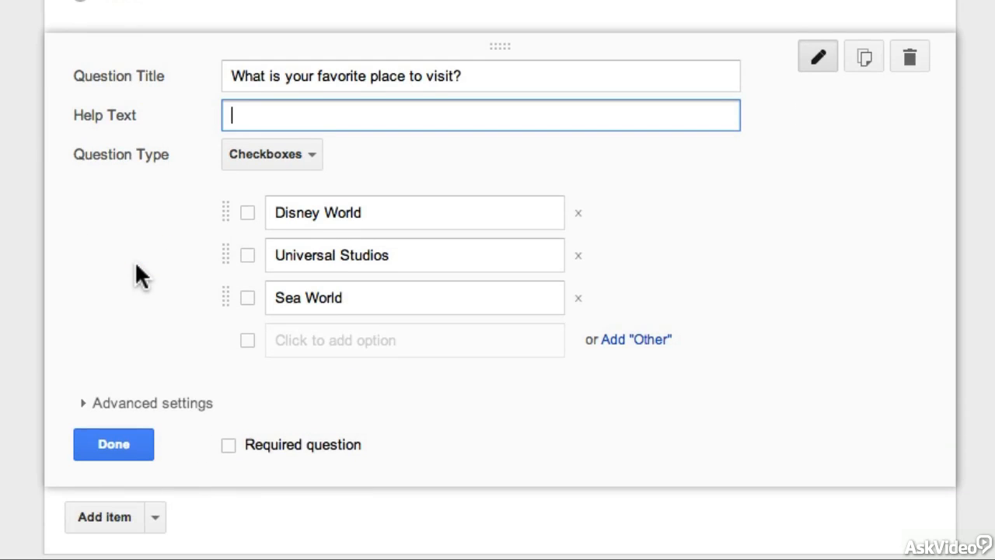
pyautogui.scroll(-1, 136, 265)
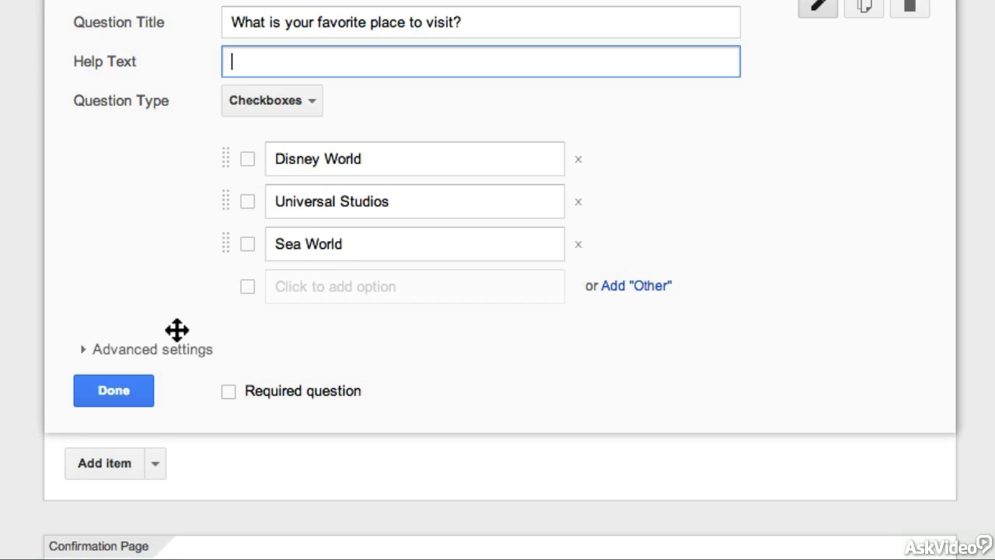
pyautogui.click(129, 391)
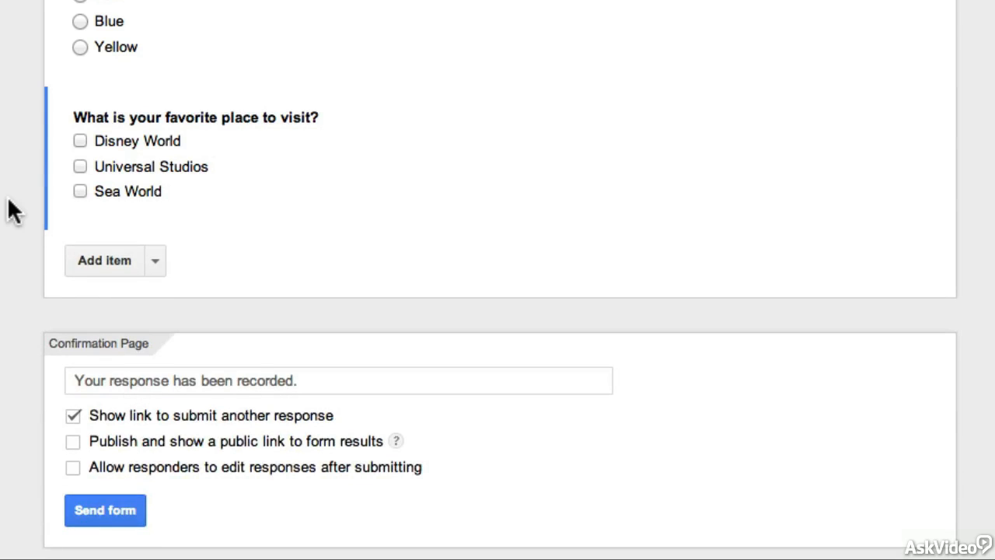
# Add a choose-from-a-list question titled "Do you have a second favorite color?" below the favorite place question
pyautogui.click(156, 259)
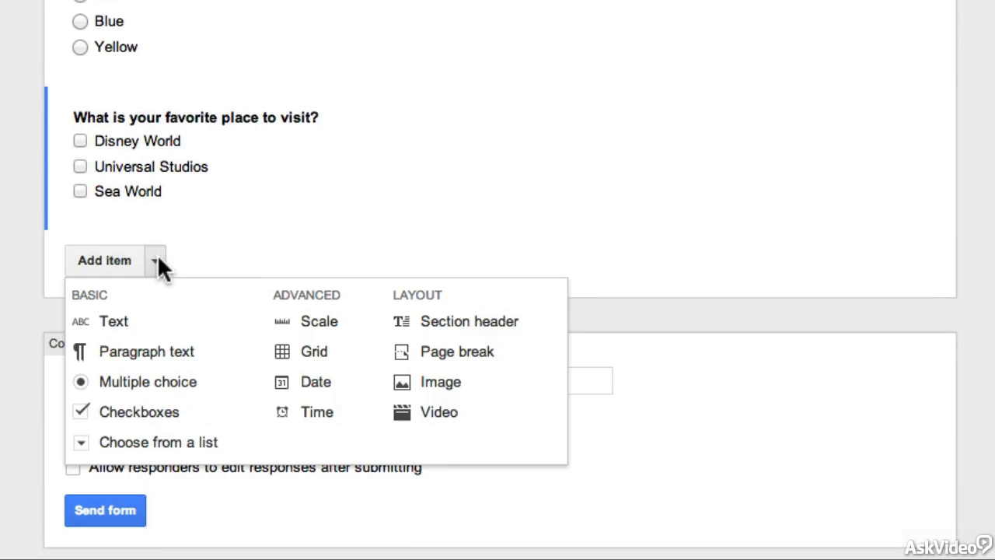
pyautogui.click(163, 441)
pyautogui.scroll(1, 162, 440)
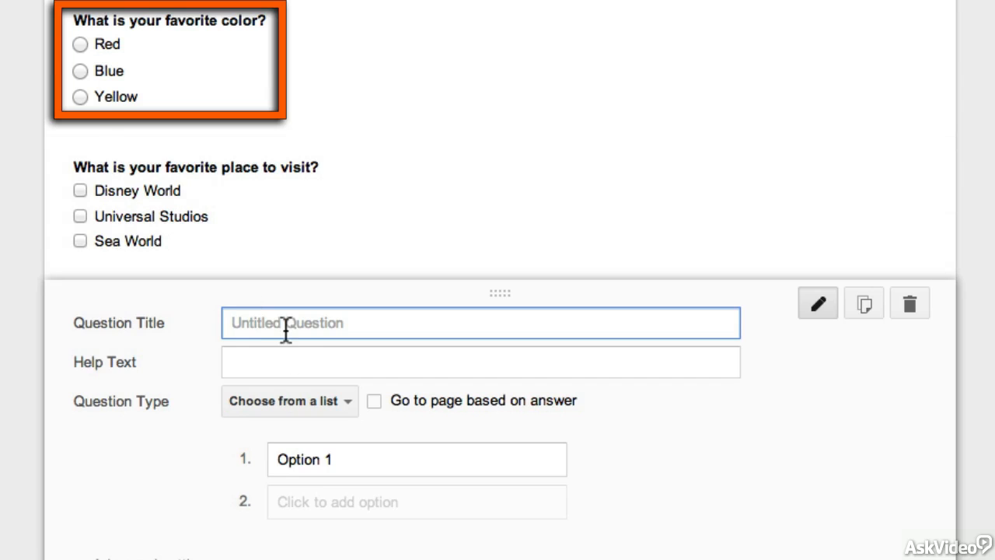
pyautogui.scroll(-1, 286, 326)
pyautogui.write('Do you ha')
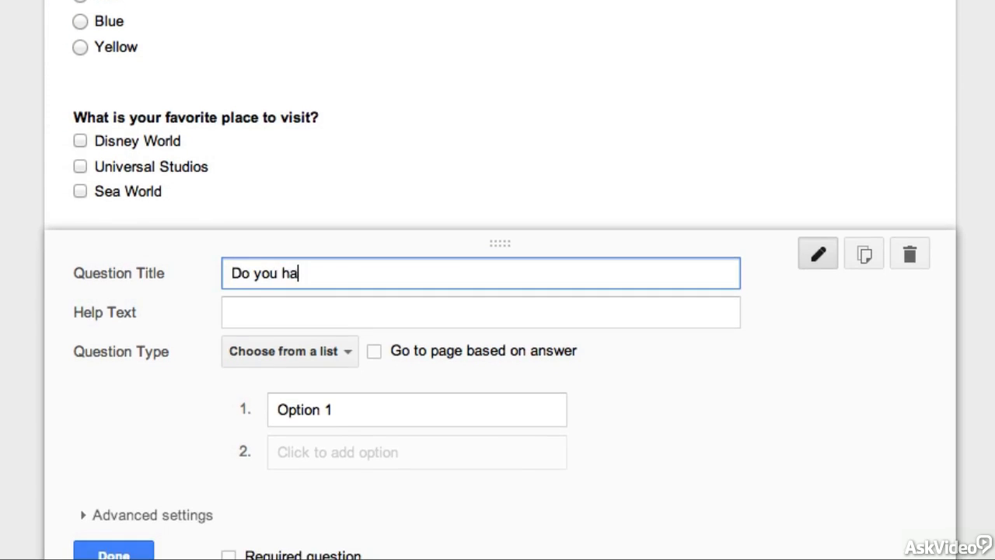
pyautogui.write('ve a second favorite color?')
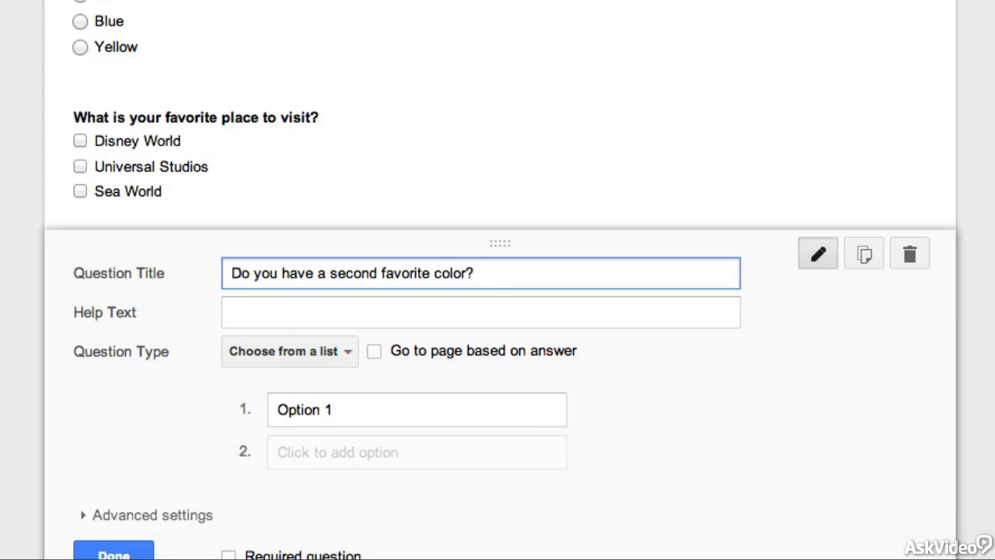
# Give the second favorite color question the options Purple, Orange, Green and Fuscia, and finish editing it
pyautogui.click(325, 410)
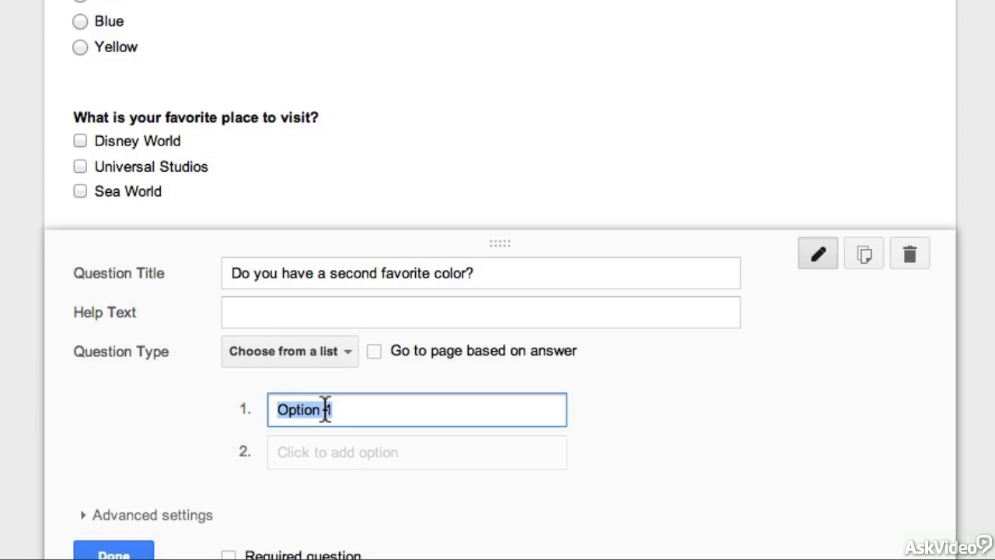
pyautogui.write('Purple')
pyautogui.press('Tab')
pyautogui.write('Orange')
pyautogui.press('Tab')
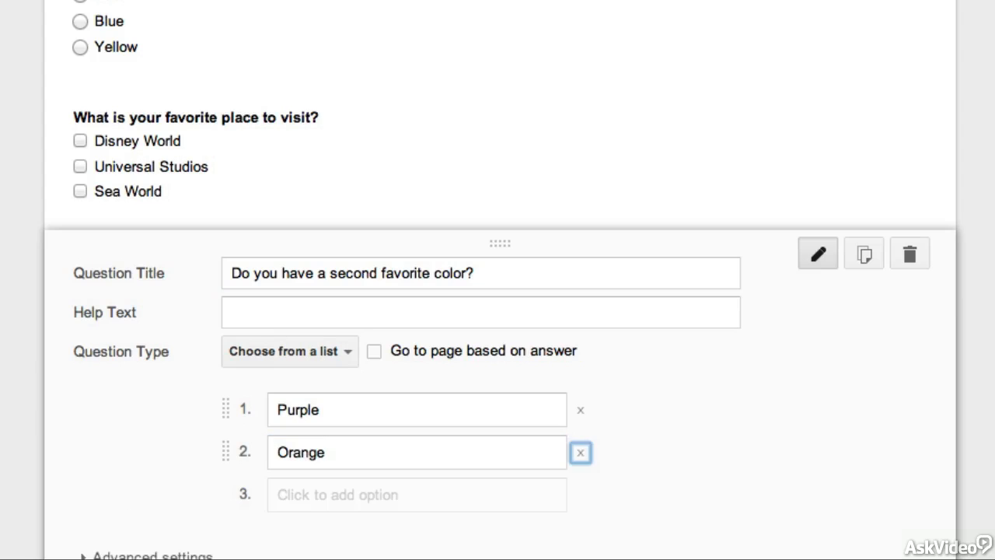
pyautogui.press('Tab')
pyautogui.write('Green')
pyautogui.press('Tab')
pyautogui.press('Tab')
pyautogui.write('Fuscia')
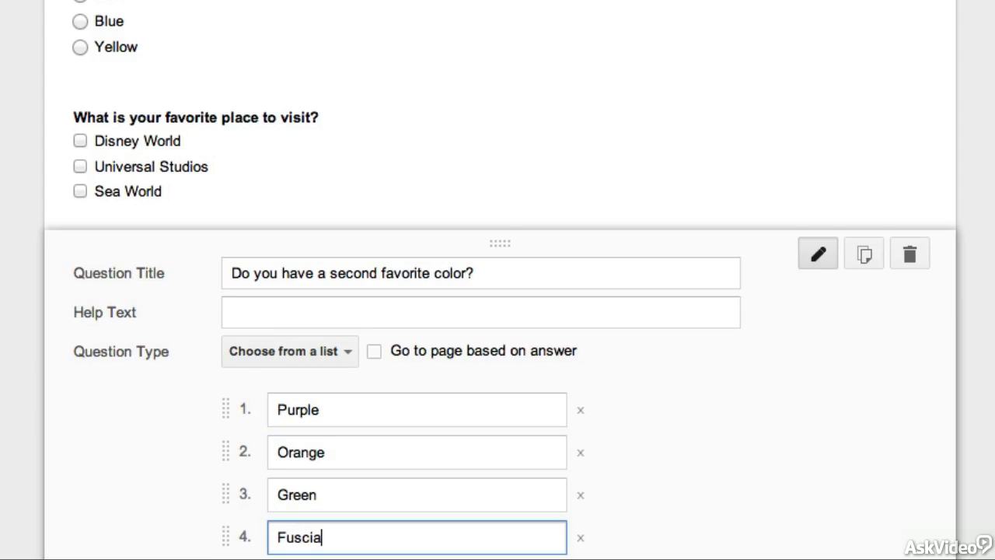
pyautogui.click(382, 406)
pyautogui.scroll(-4, 129, 376)
pyautogui.click(129, 376)
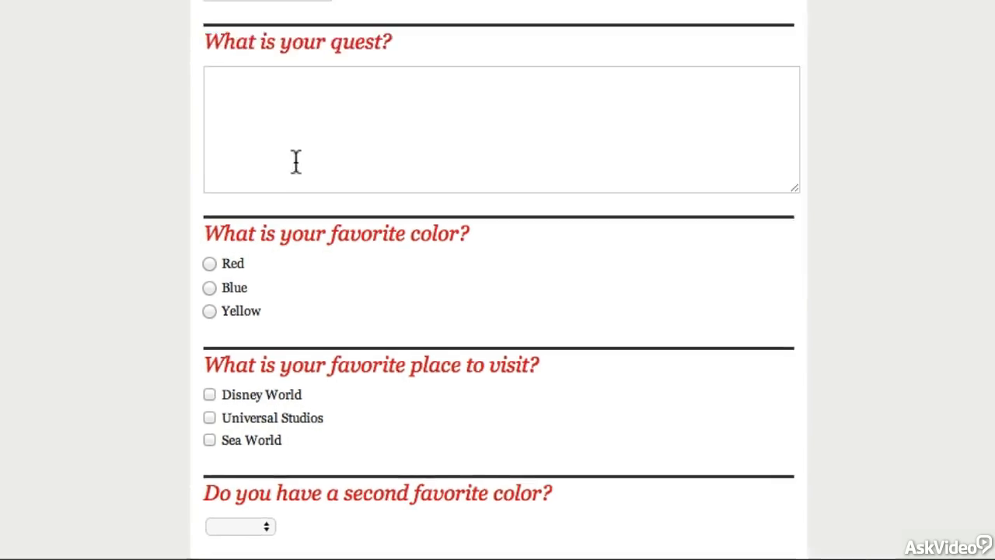
# Examine the live form's questions and required marking, and view the choices of the second favorite color list without picking one
pyautogui.scroll(-2, 371, 369)
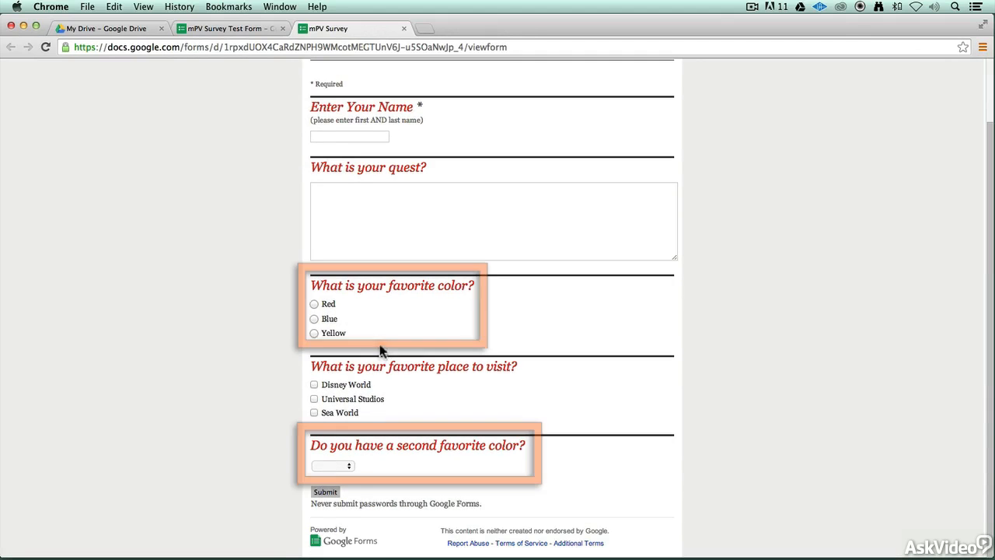
pyautogui.click(350, 466)
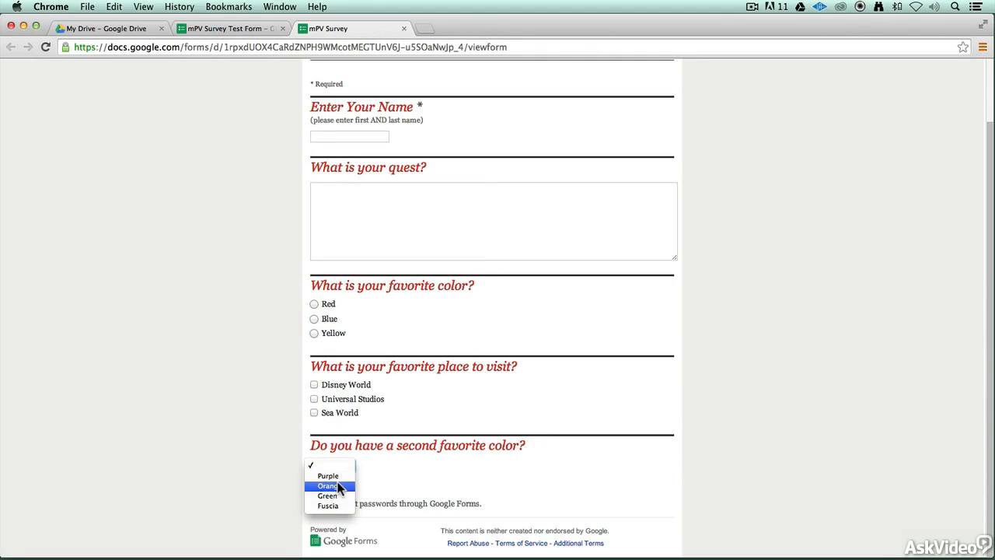
pyautogui.click(373, 458)
pyautogui.scroll(2, 360, 456)
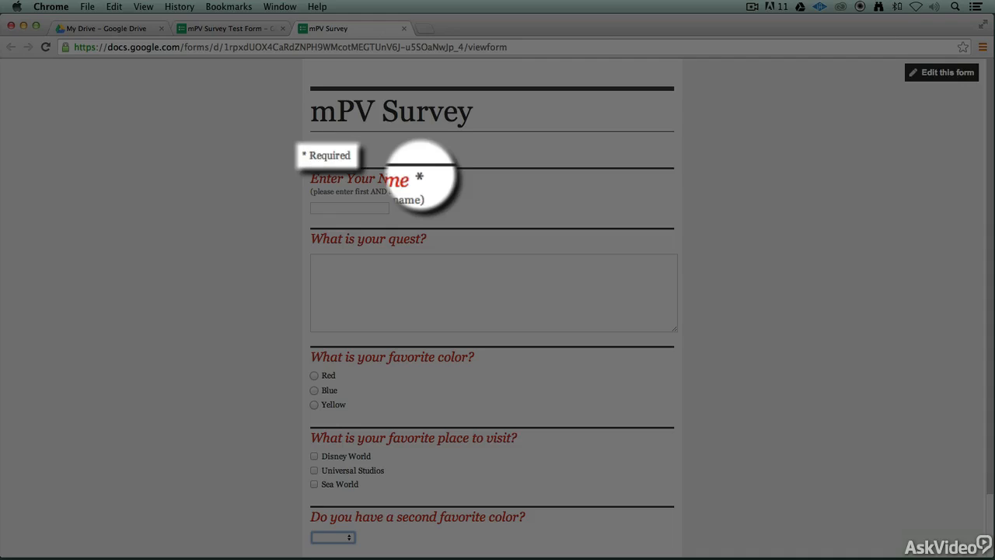
pyautogui.scroll(-2, 415, 206)
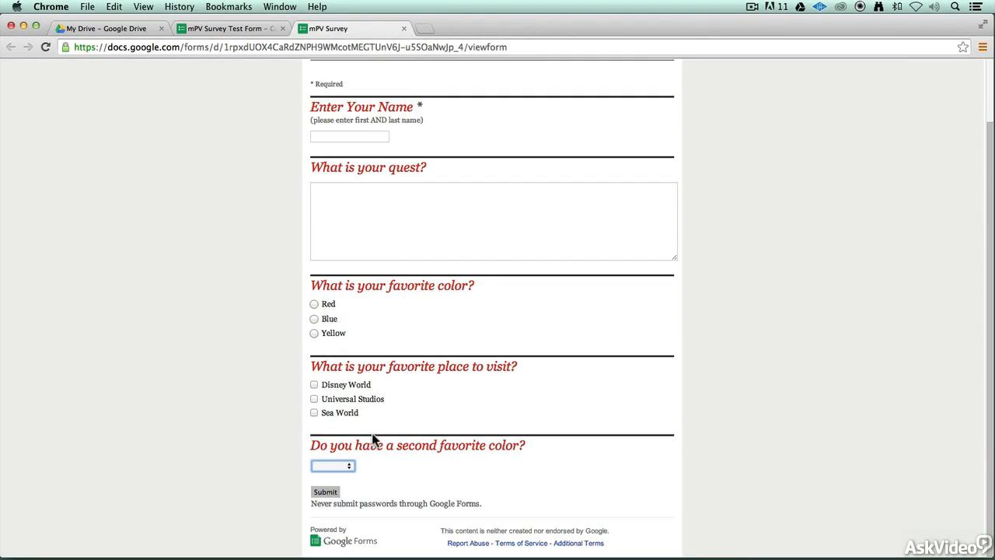
# Try to submit the live form with the required name field empty, and close the live form to return to the form editor
pyautogui.click(324, 492)
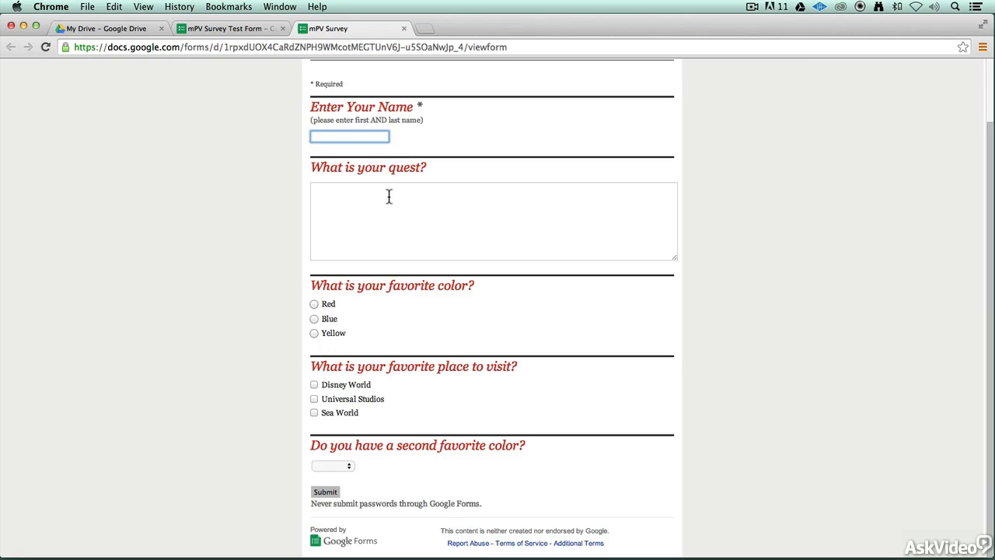
pyautogui.scroll(2, 389, 197)
pyautogui.scroll(-2, 389, 197)
pyautogui.scroll(2, 389, 196)
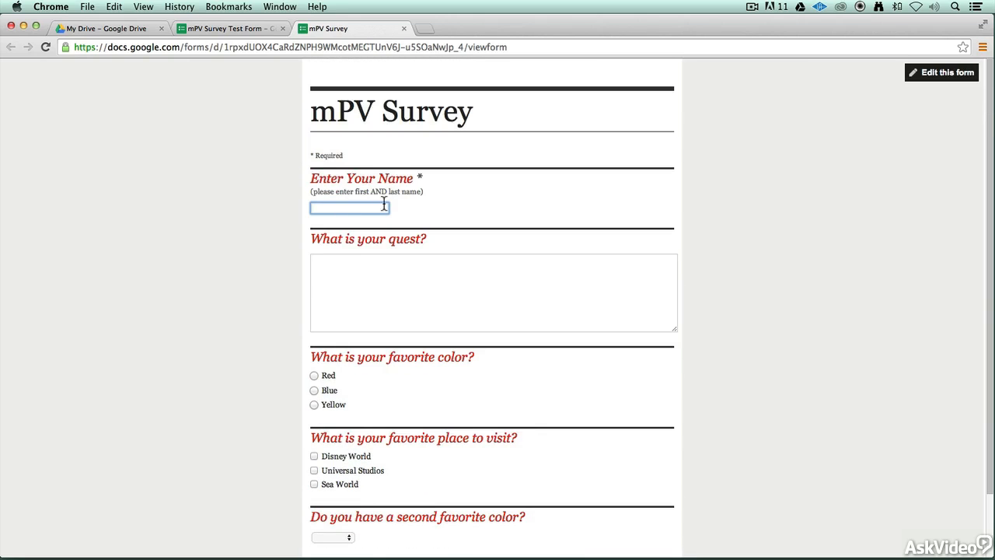
pyautogui.scroll(-2, 397, 357)
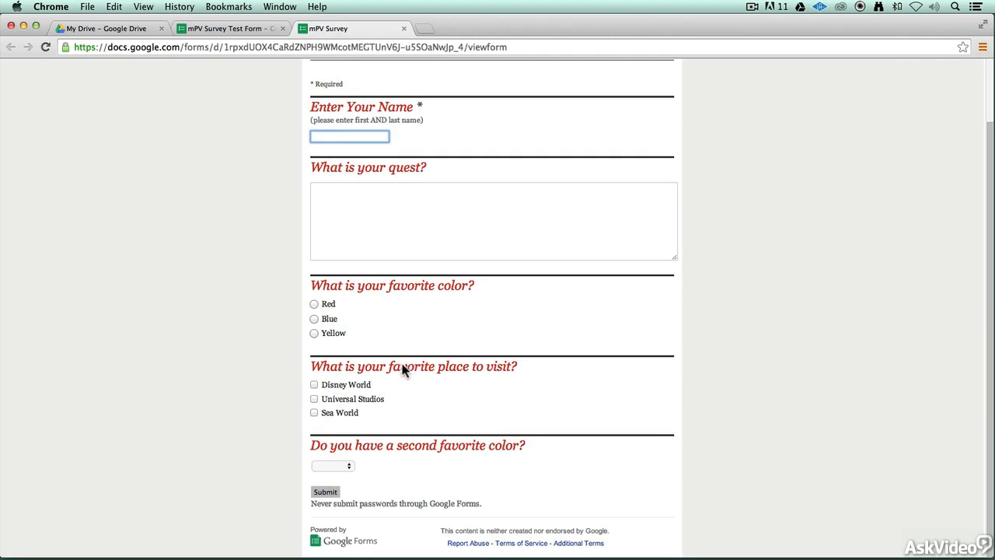
pyautogui.click(403, 28)
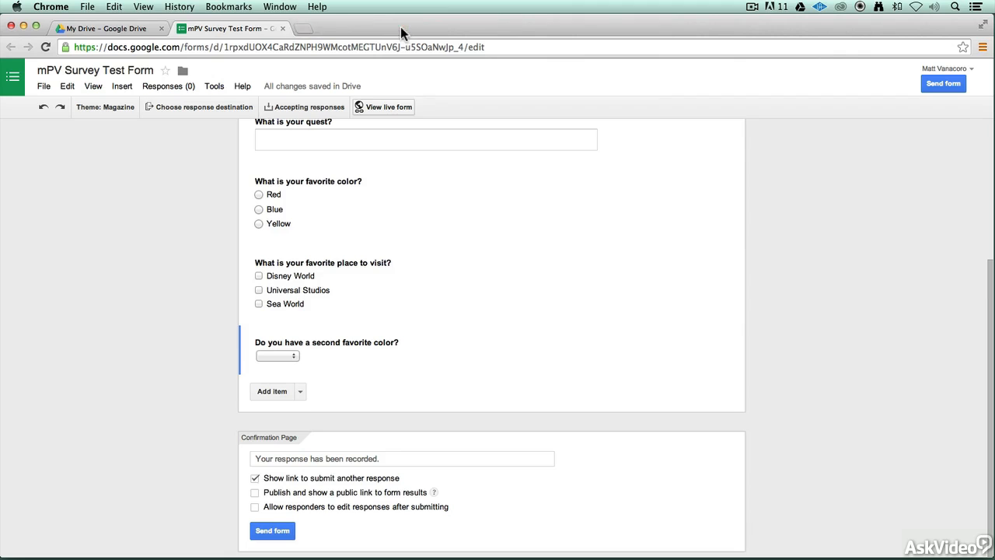